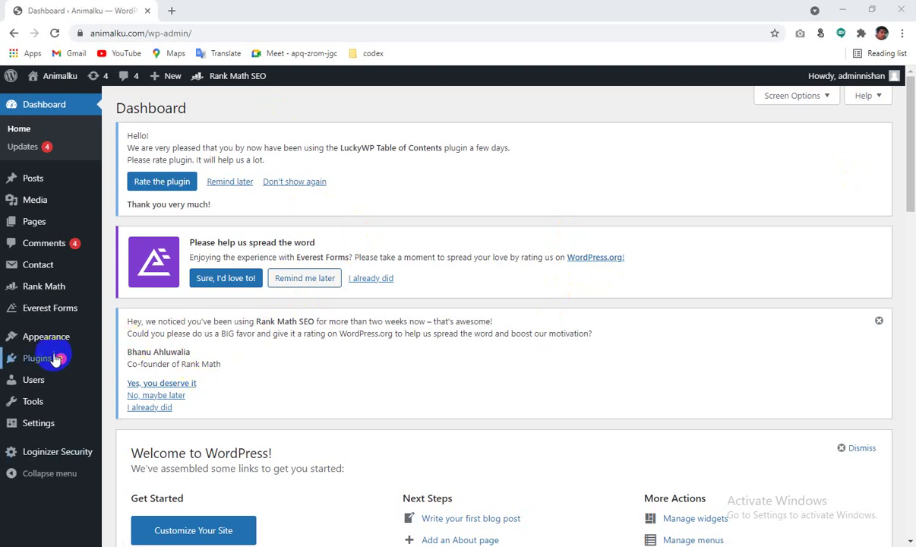
- Search the WordPress plugin directory for "jetpack" among the plugins available to add
{"action": "mouse_move", "coordinate": [53, 357]}
{"action": "left_click", "coordinate": [131, 378]}
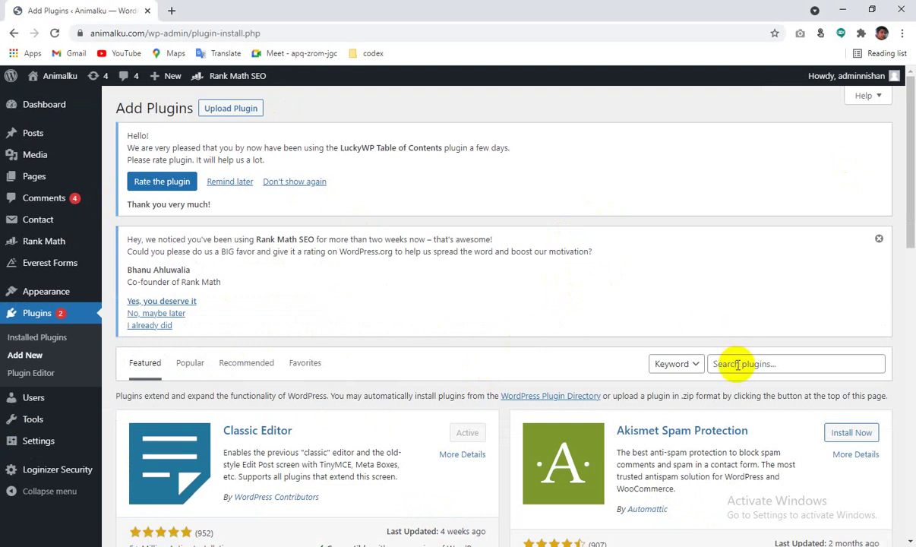
{"action": "left_click", "coordinate": [737, 364]}
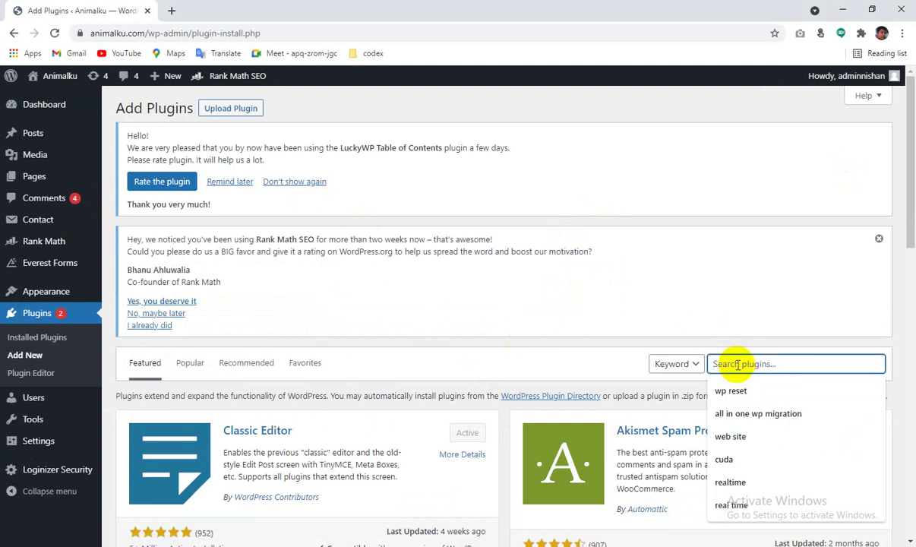
{"action": "type", "text": "jetpack"}
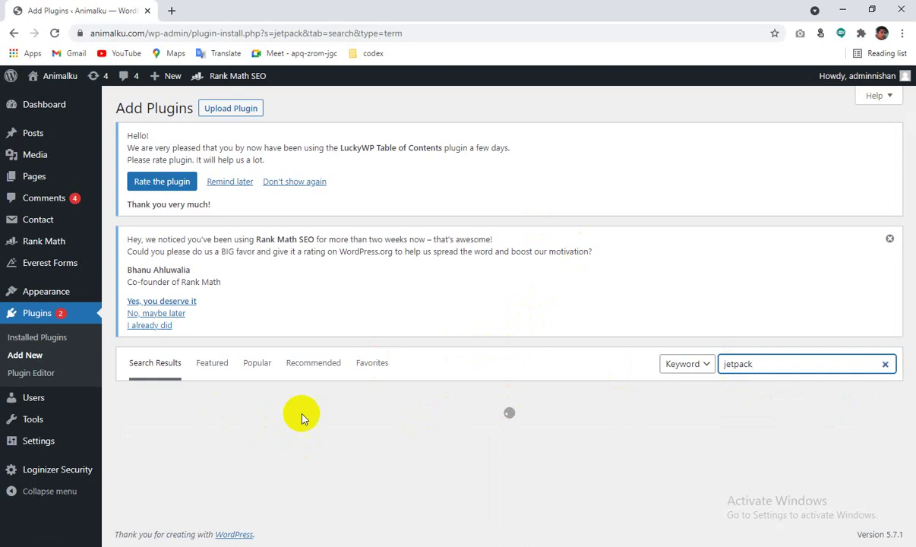
- Install and activate the "Jetpack – WP Security, Backup, Speed, & Growth" plugin
{"action": "scroll", "coordinate": [341, 410], "scroll_direction": "down", "scroll_amount": 1}
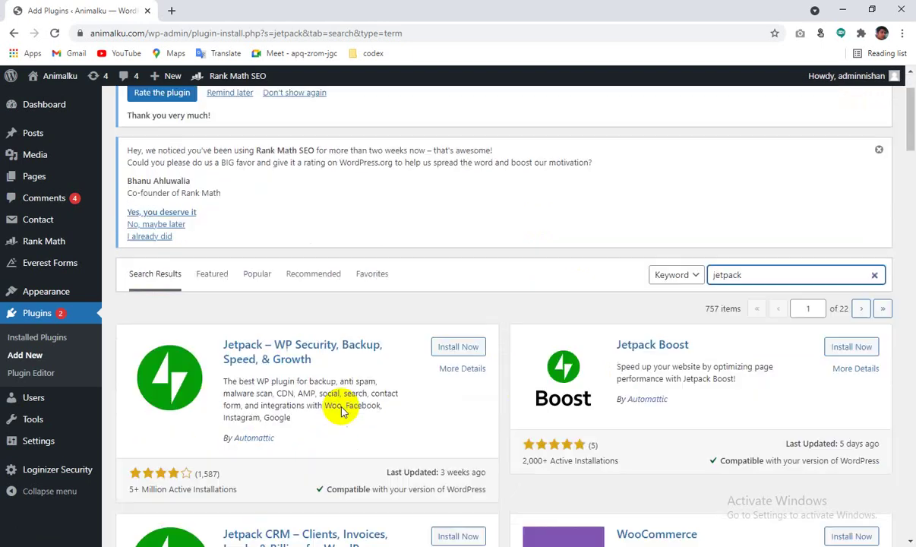
{"action": "scroll", "coordinate": [341, 410], "scroll_direction": "down", "scroll_amount": 1}
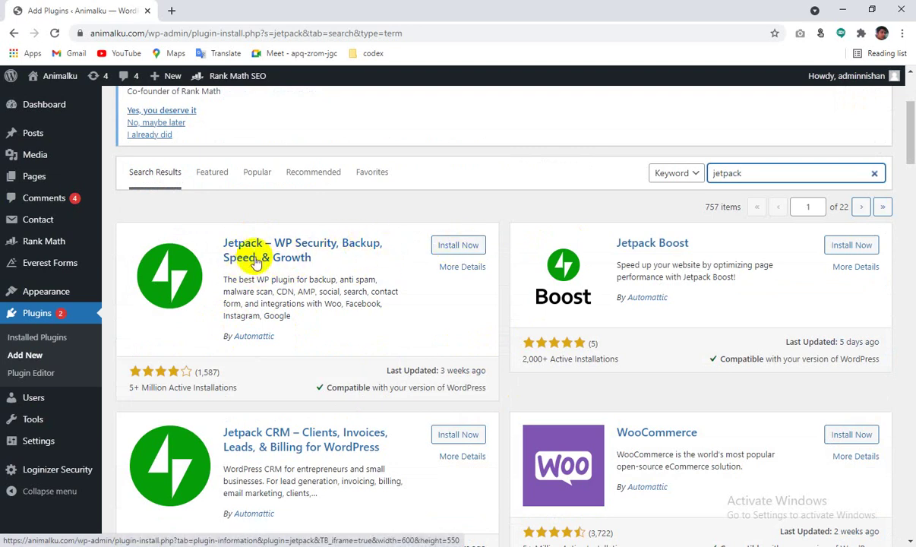
{"action": "left_click", "coordinate": [443, 250]}
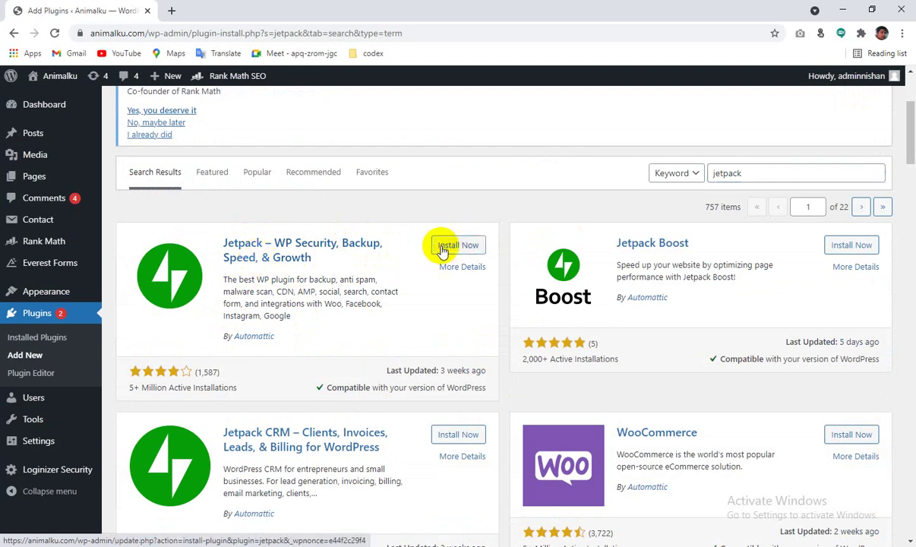
{"action": "left_click", "coordinate": [443, 248]}
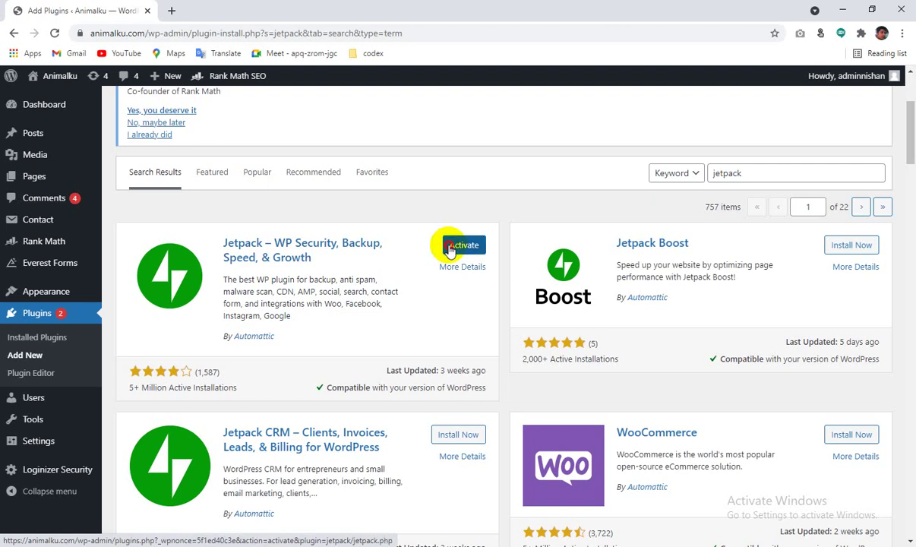
{"action": "left_click", "coordinate": [450, 249]}
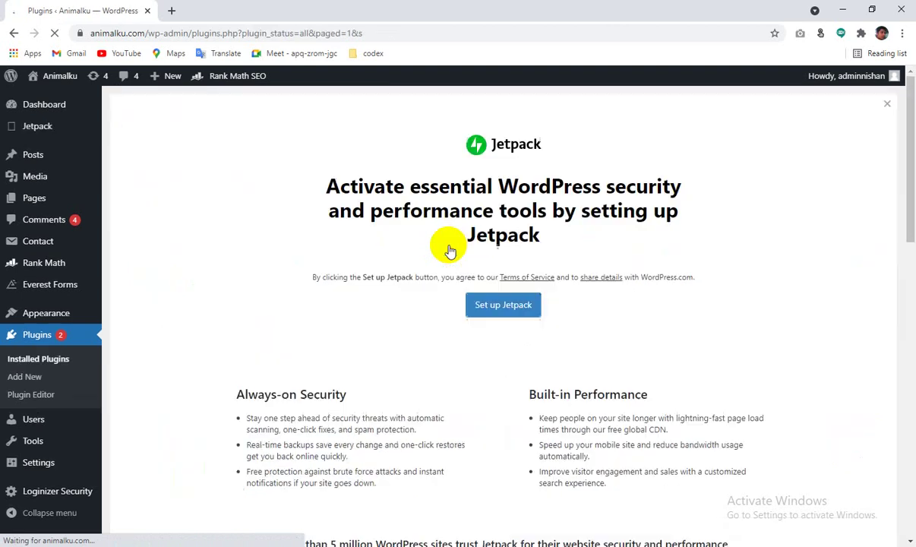
- Start the Jetpack setup and connect the site by continuing with an existing Google account
{"action": "scroll", "coordinate": [393, 286], "scroll_direction": "down", "scroll_amount": 6}
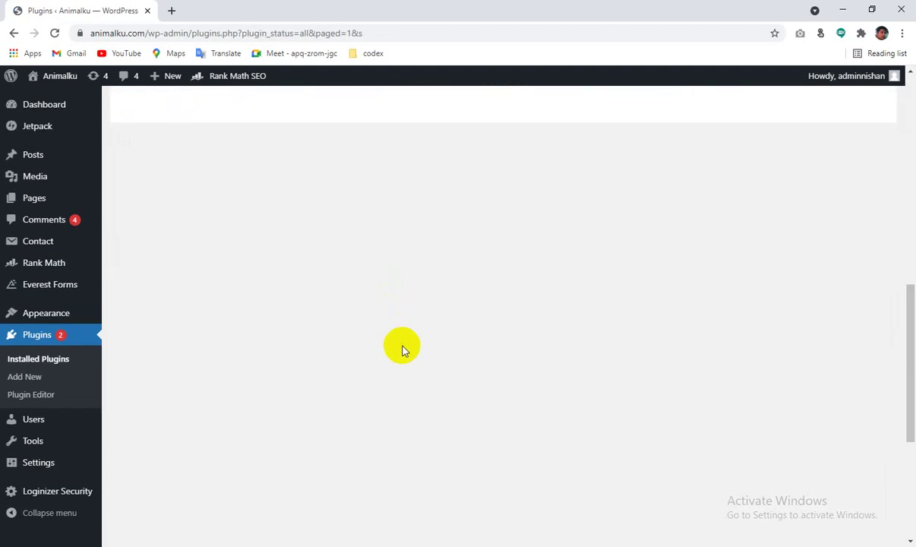
{"action": "scroll", "coordinate": [402, 348], "scroll_direction": "up", "scroll_amount": 4}
{"action": "scroll", "coordinate": [408, 356], "scroll_direction": "up", "scroll_amount": 2}
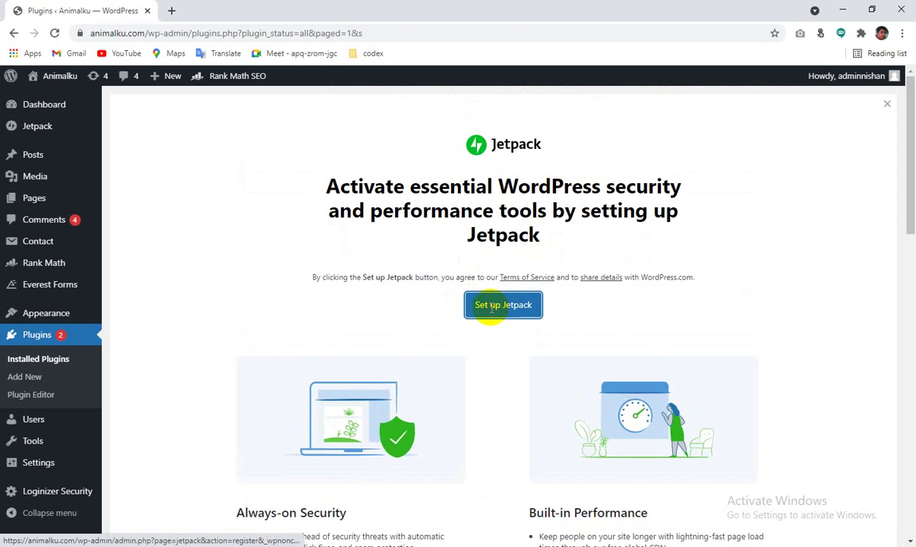
{"action": "left_click", "coordinate": [491, 307]}
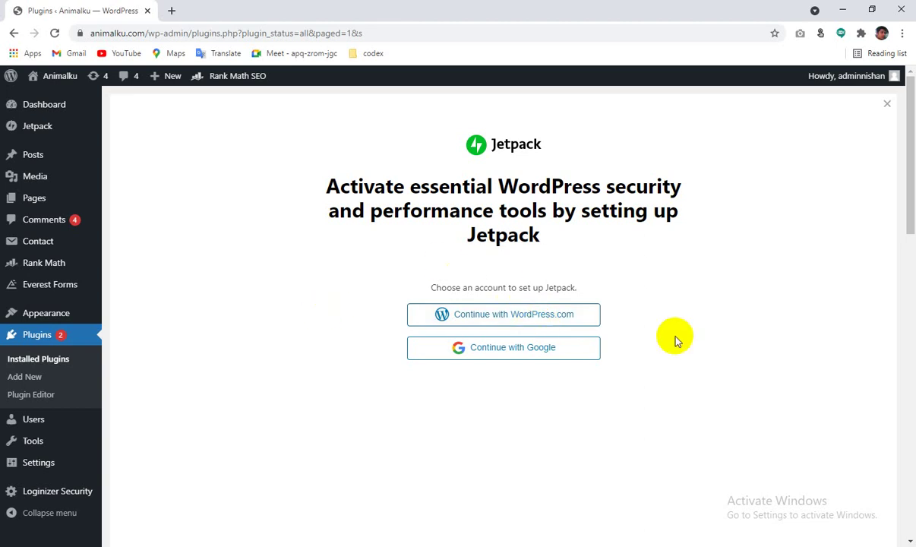
{"action": "left_click", "coordinate": [487, 355]}
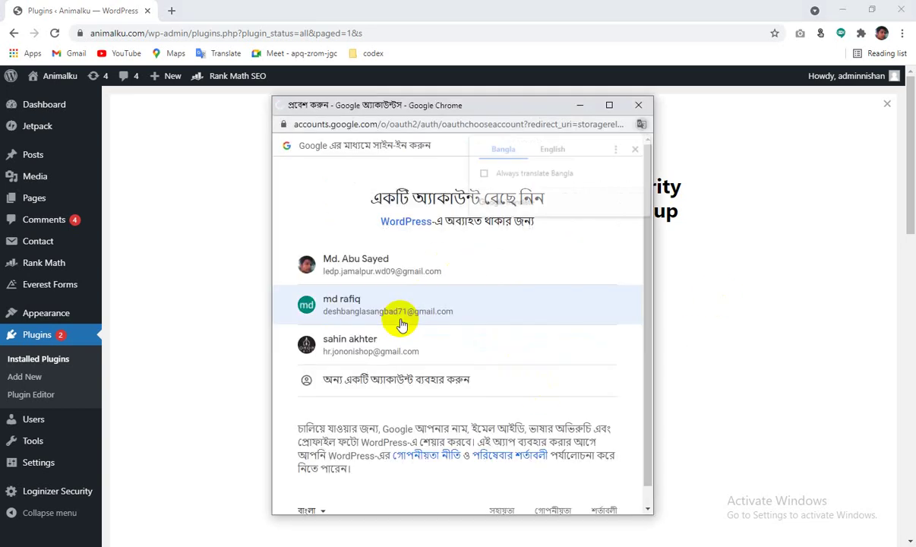
{"action": "left_click", "coordinate": [384, 275]}
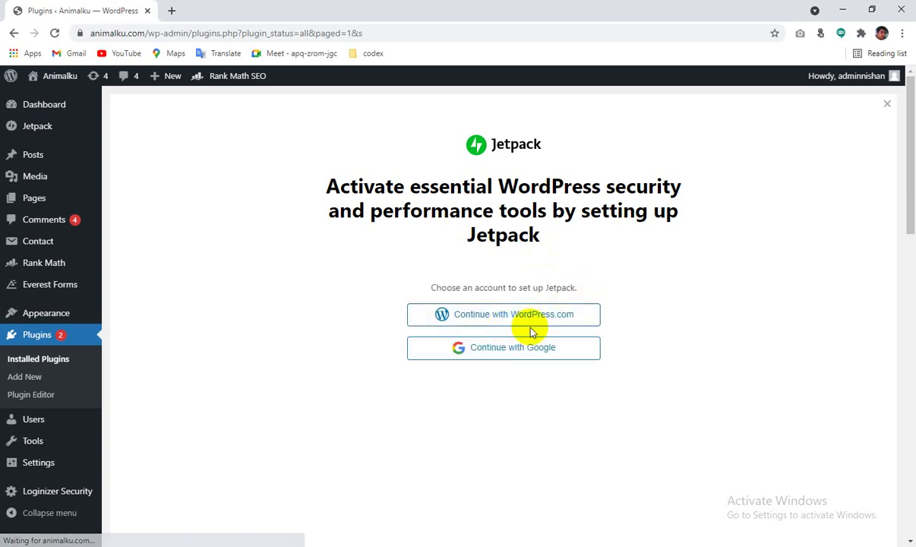
{"action": "left_click", "coordinate": [408, 360]}
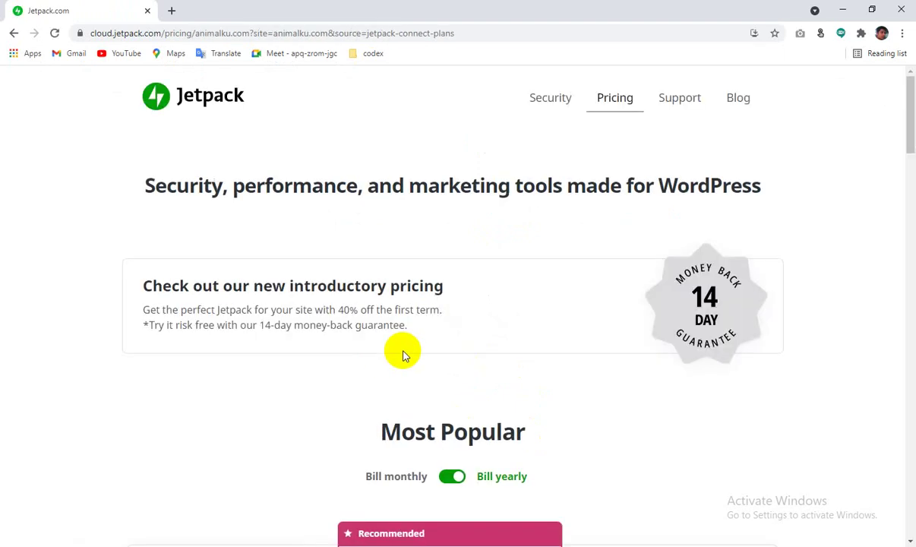
- Choose the Jetpack Free plan for the site, below the paid plans on the pricing page
{"action": "scroll", "coordinate": [384, 338], "scroll_direction": "down", "scroll_amount": 4}
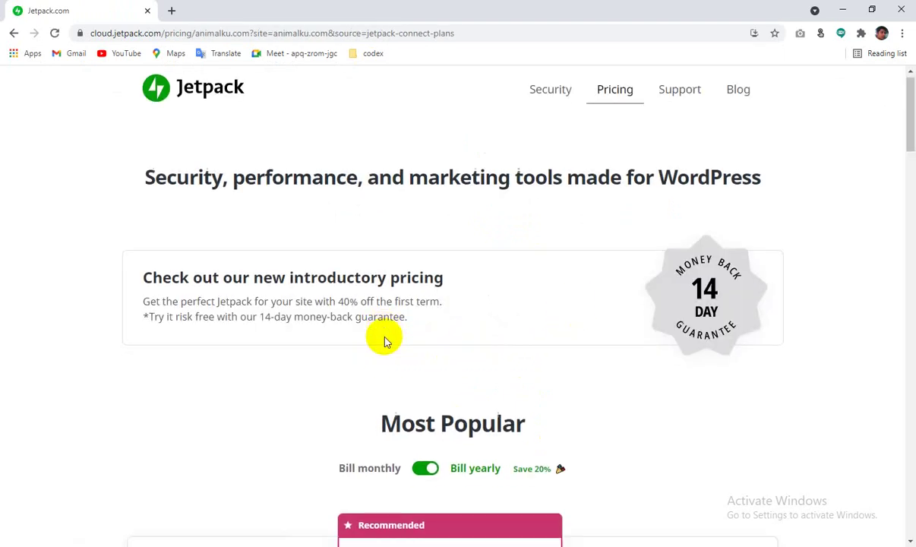
{"action": "scroll", "coordinate": [467, 361], "scroll_direction": "up", "scroll_amount": 4}
{"action": "scroll", "coordinate": [467, 361], "scroll_direction": "down", "scroll_amount": 7}
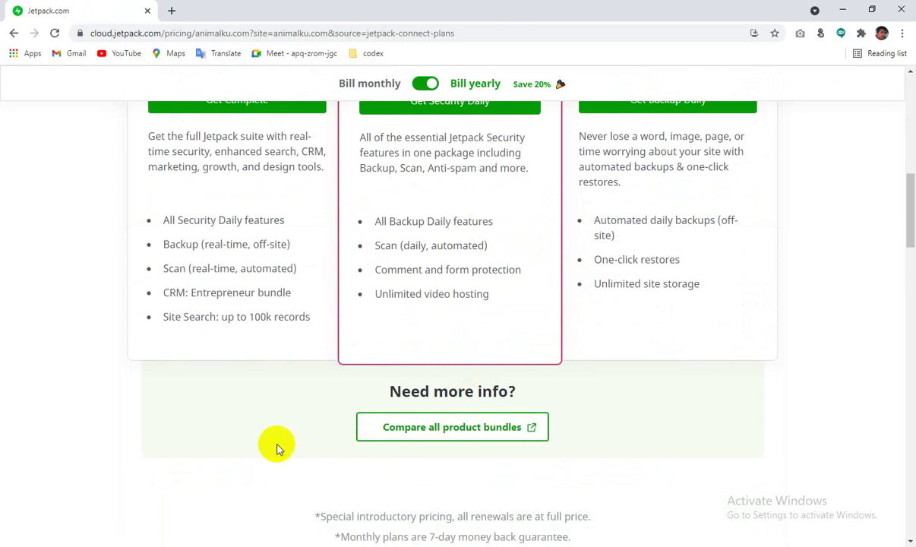
{"action": "scroll", "coordinate": [461, 443], "scroll_direction": "down", "scroll_amount": 4}
{"action": "scroll", "coordinate": [465, 443], "scroll_direction": "down", "scroll_amount": 10}
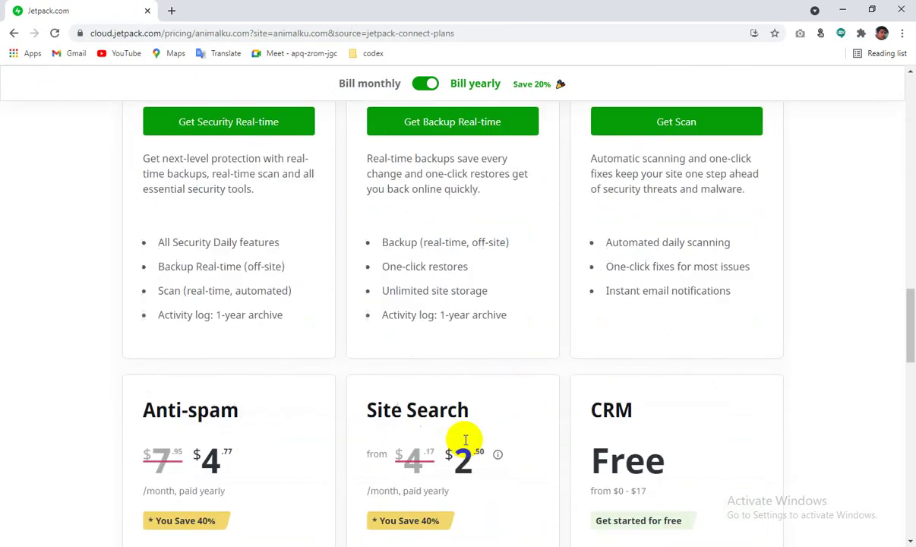
{"action": "scroll", "coordinate": [463, 442], "scroll_direction": "down", "scroll_amount": 3}
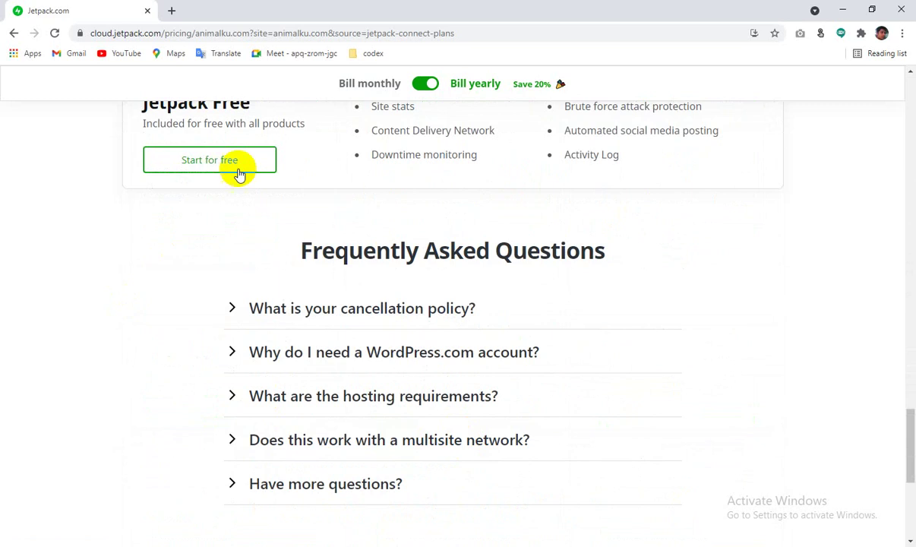
{"action": "scroll", "coordinate": [266, 291], "scroll_direction": "up", "scroll_amount": 2}
{"action": "left_click", "coordinate": [193, 356]}
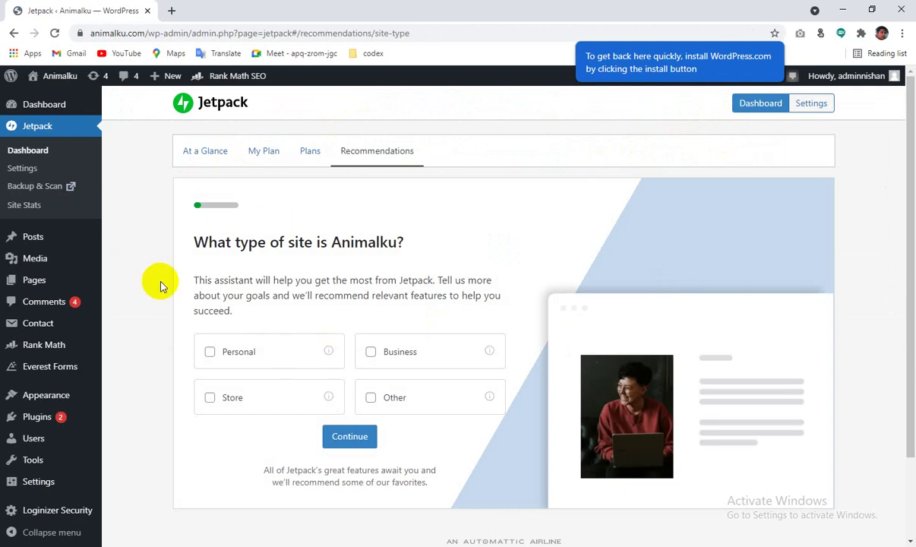
{"action": "scroll", "coordinate": [378, 408], "scroll_direction": "down", "scroll_amount": 2}
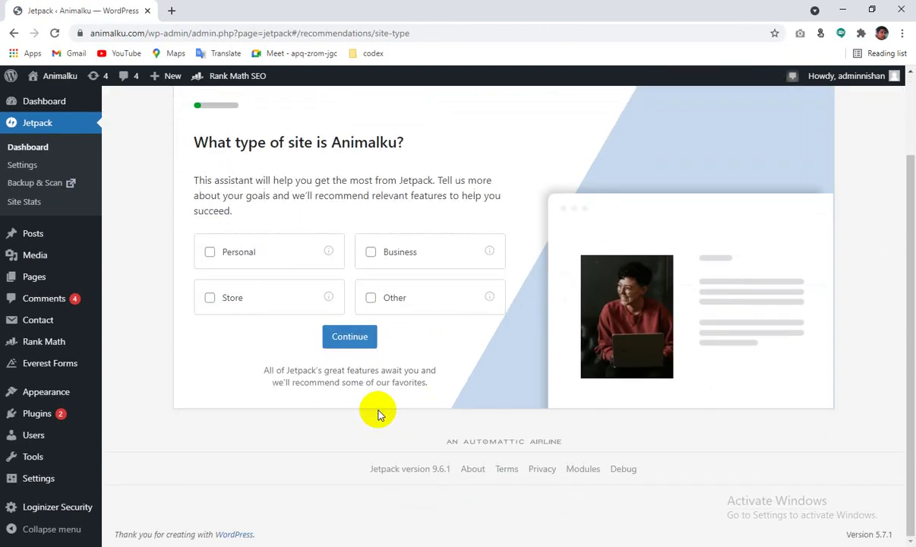
{"action": "scroll", "coordinate": [255, 265], "scroll_direction": "up", "scroll_amount": 2}
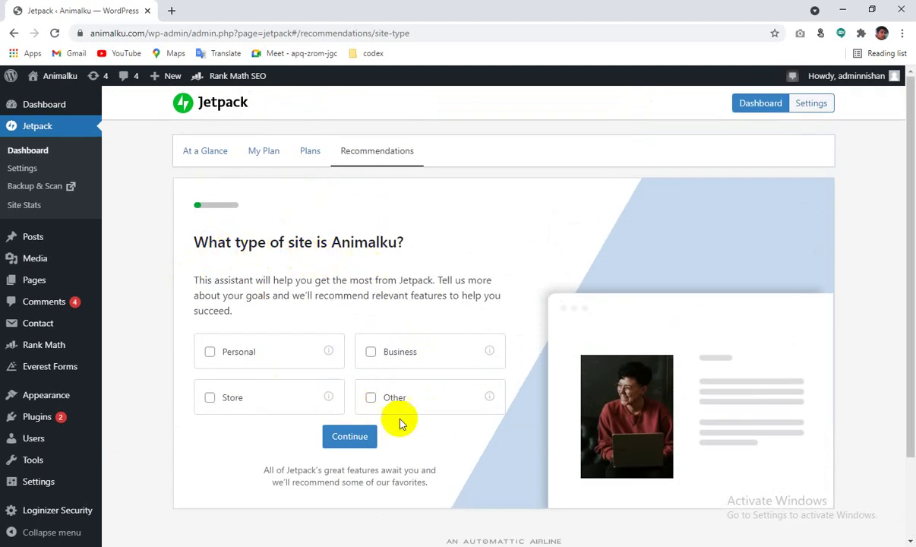
{"action": "scroll", "coordinate": [400, 423], "scroll_direction": "down", "scroll_amount": 2}
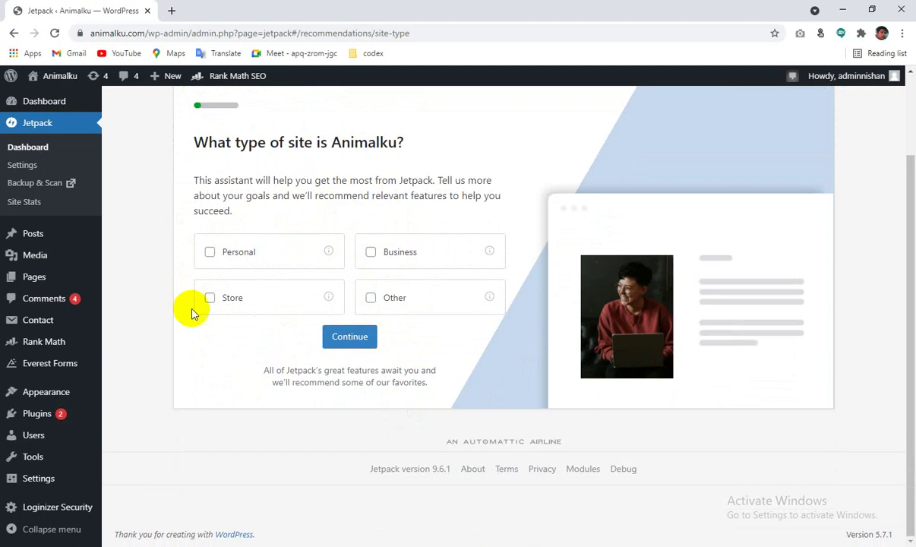
{"action": "scroll", "coordinate": [287, 334], "scroll_direction": "up", "scroll_amount": 2}
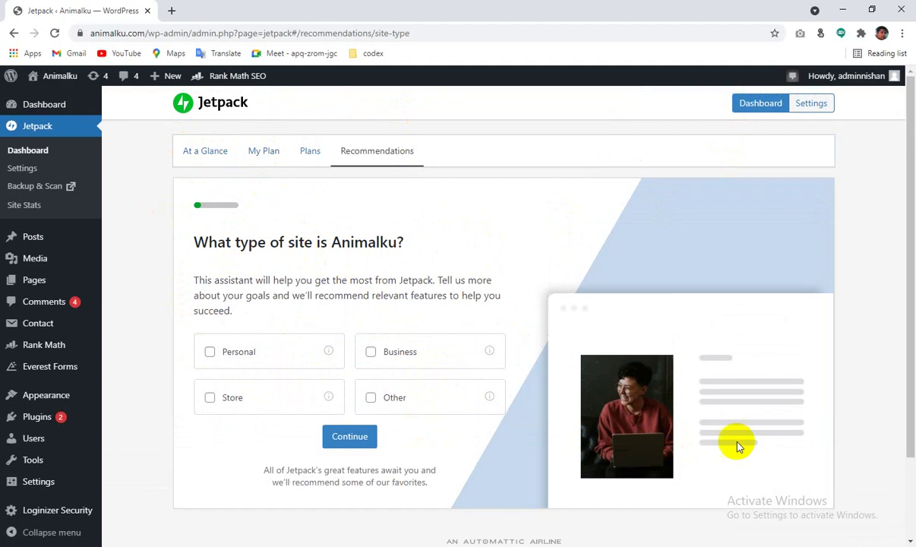
{"action": "scroll", "coordinate": [511, 454], "scroll_direction": "down", "scroll_amount": 2}
{"action": "scroll", "coordinate": [507, 454], "scroll_direction": "up", "scroll_amount": 2}
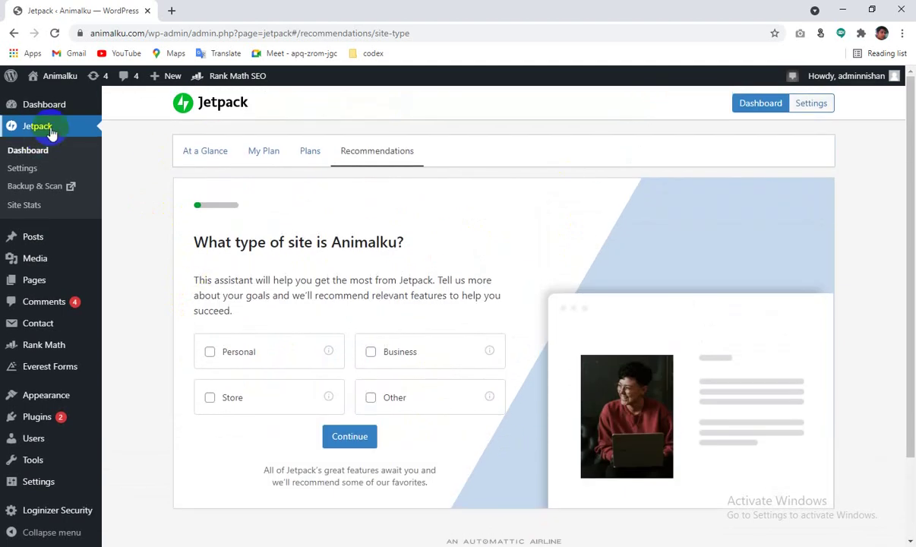
- Enable the site accelerator and Lazy Loading for images in Jetpack's performance settings
{"action": "left_click", "coordinate": [23, 168]}
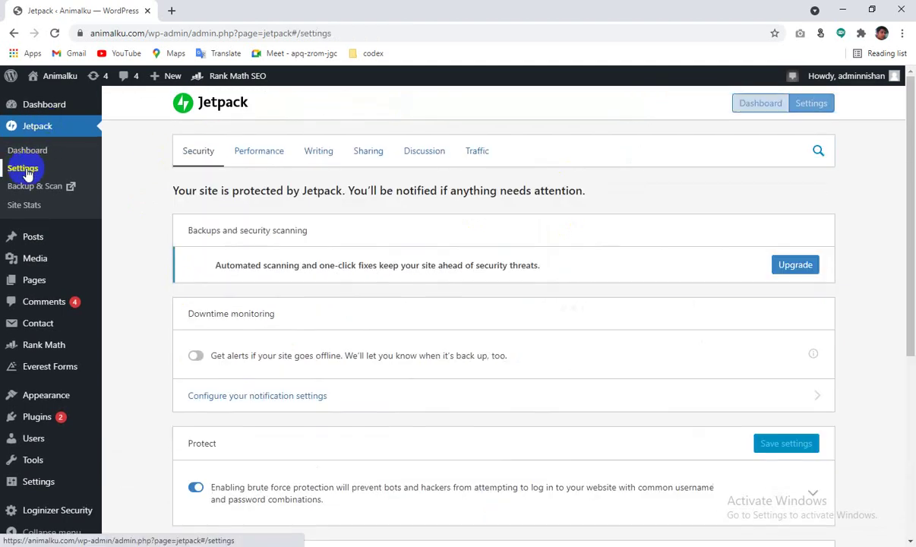
{"action": "left_click", "coordinate": [258, 151]}
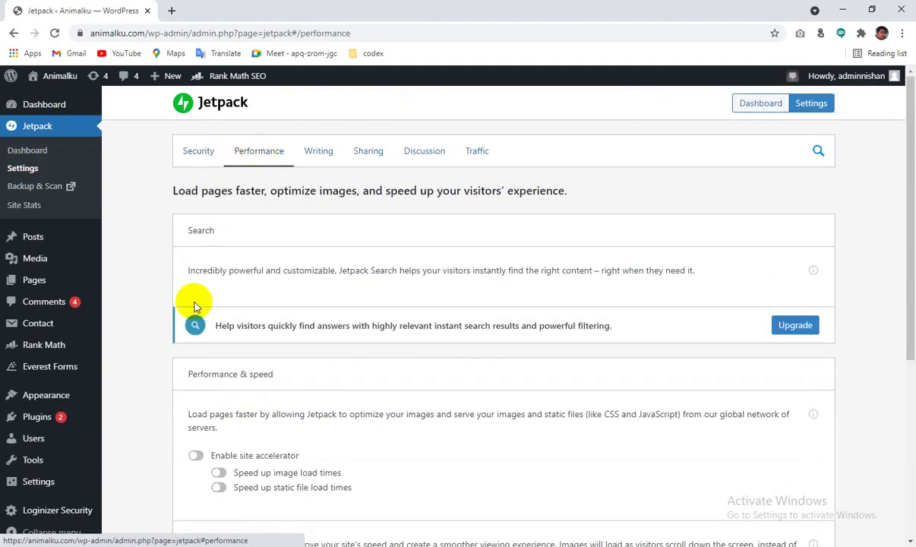
{"action": "scroll", "coordinate": [192, 296], "scroll_direction": "down", "scroll_amount": 3}
{"action": "left_click", "coordinate": [195, 264]}
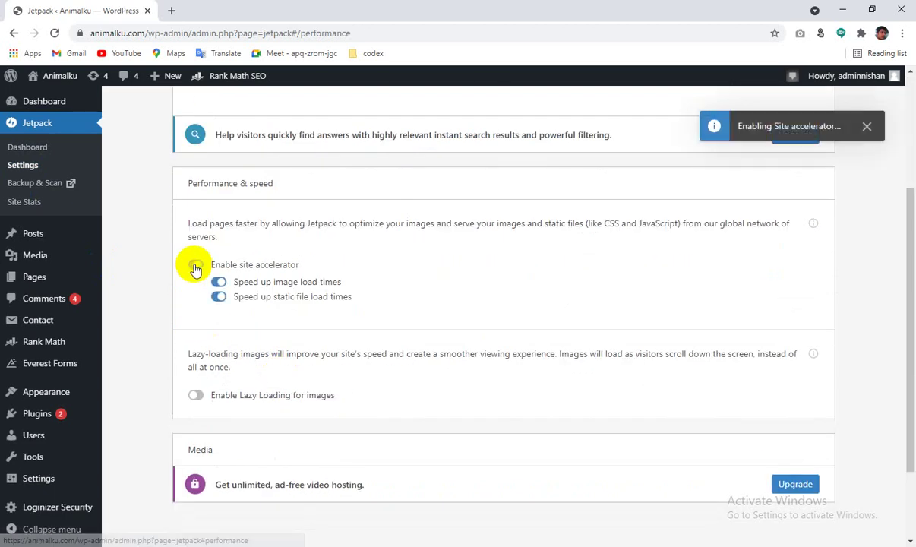
{"action": "left_click", "coordinate": [195, 395]}
- Turn on downtime monitoring alerts for when the site goes offline in Jetpack's security settings
{"action": "scroll", "coordinate": [250, 406], "scroll_direction": "up", "scroll_amount": 5}
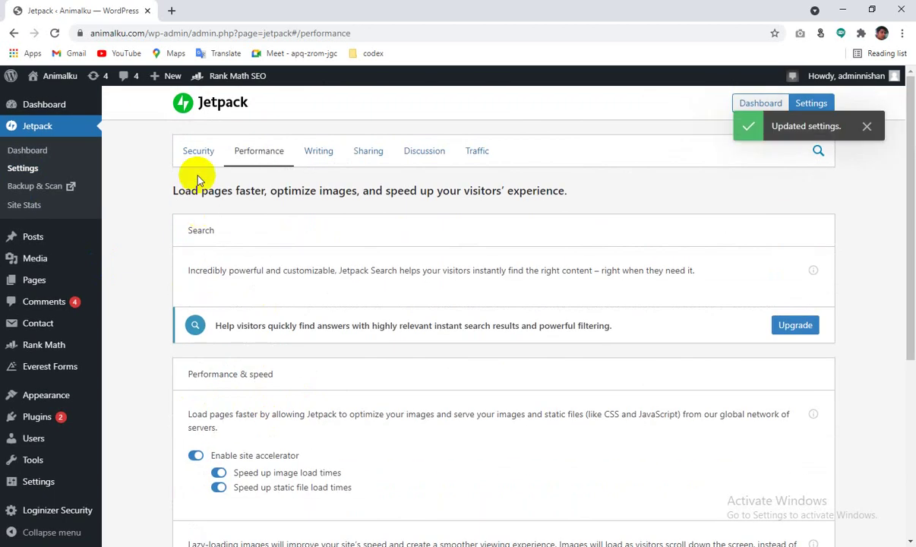
{"action": "left_click", "coordinate": [197, 152]}
{"action": "left_click", "coordinate": [196, 354]}
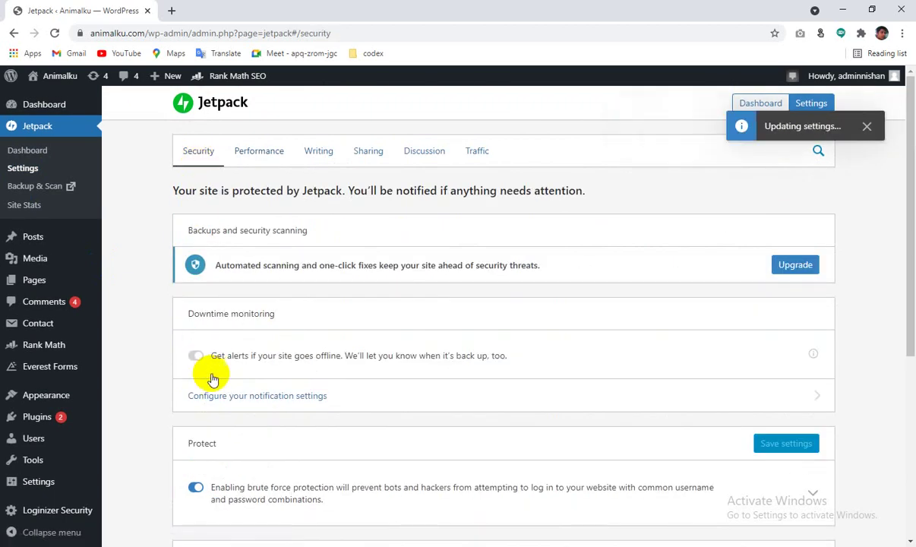
- Review the options in Jetpack's security and performance settings
{"action": "scroll", "coordinate": [597, 414], "scroll_direction": "down", "scroll_amount": 5}
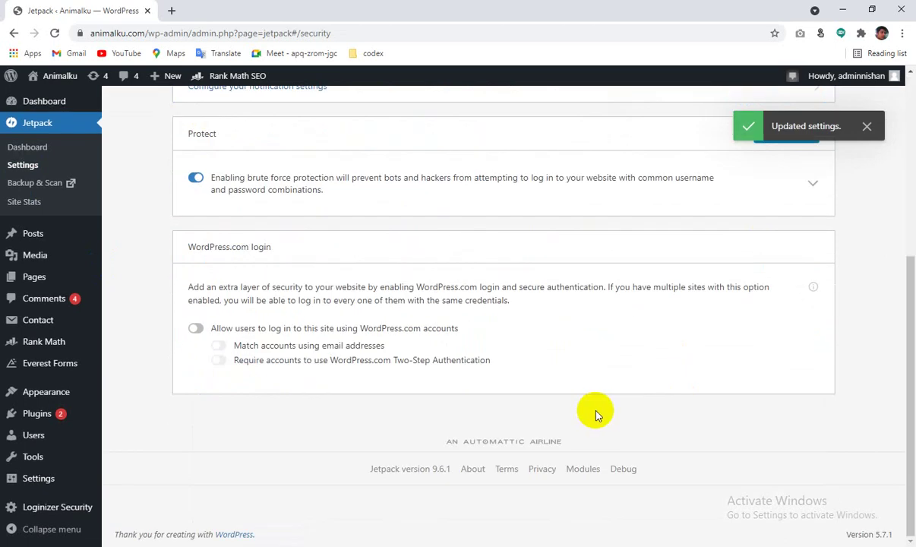
{"action": "scroll", "coordinate": [593, 415], "scroll_direction": "up", "scroll_amount": 5}
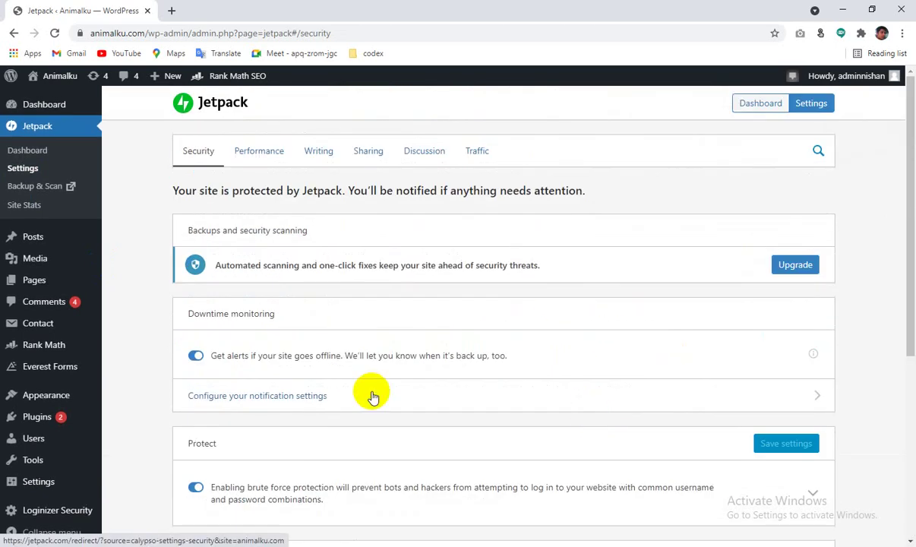
{"action": "left_click", "coordinate": [258, 150]}
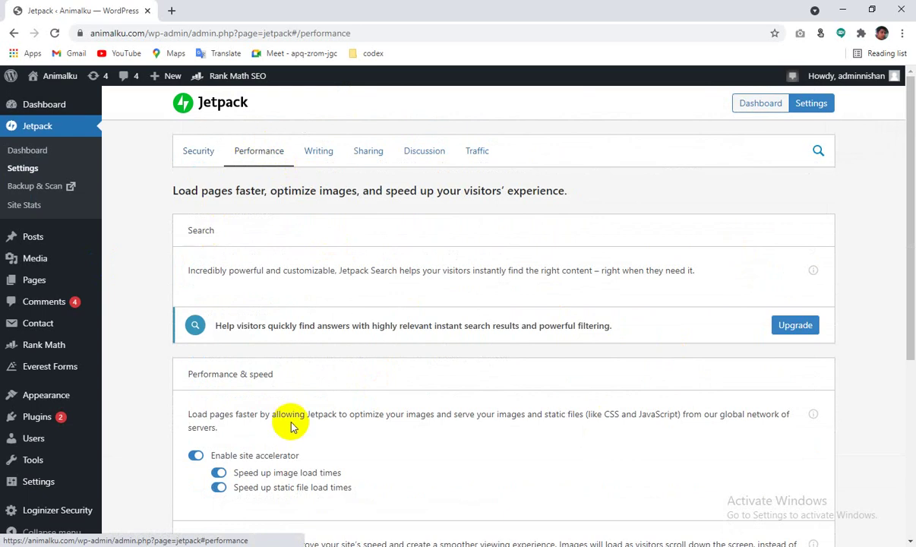
{"action": "scroll", "coordinate": [225, 327], "scroll_direction": "down", "scroll_amount": 2}
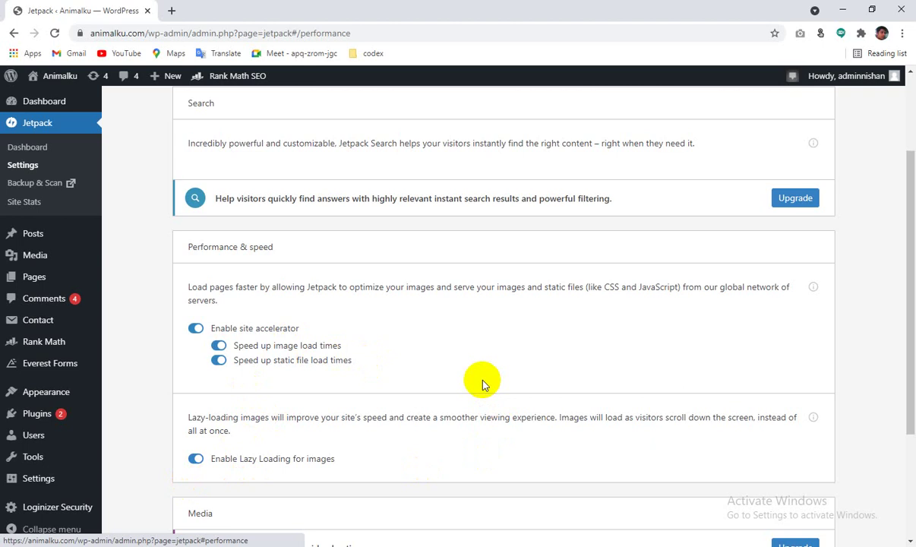
{"action": "scroll", "coordinate": [265, 236], "scroll_direction": "up", "scroll_amount": 2}
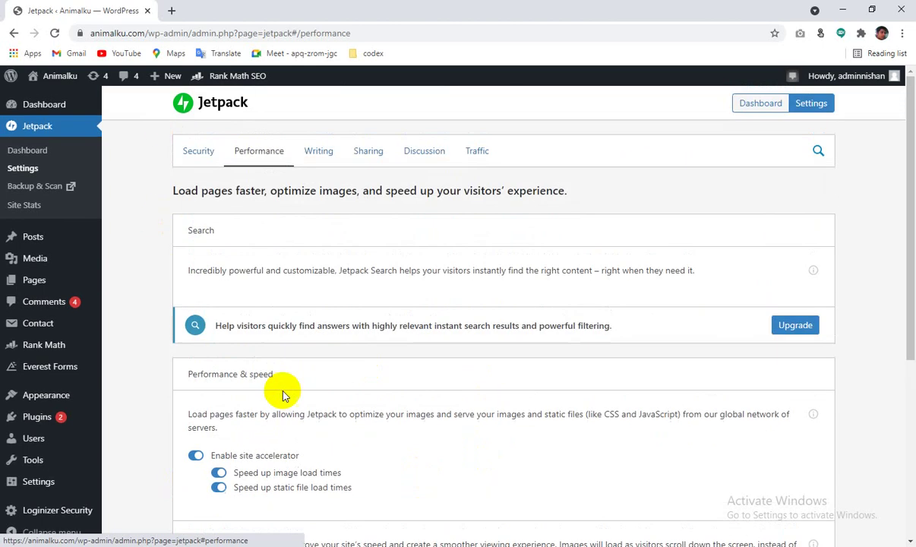
{"action": "left_click", "coordinate": [190, 151]}
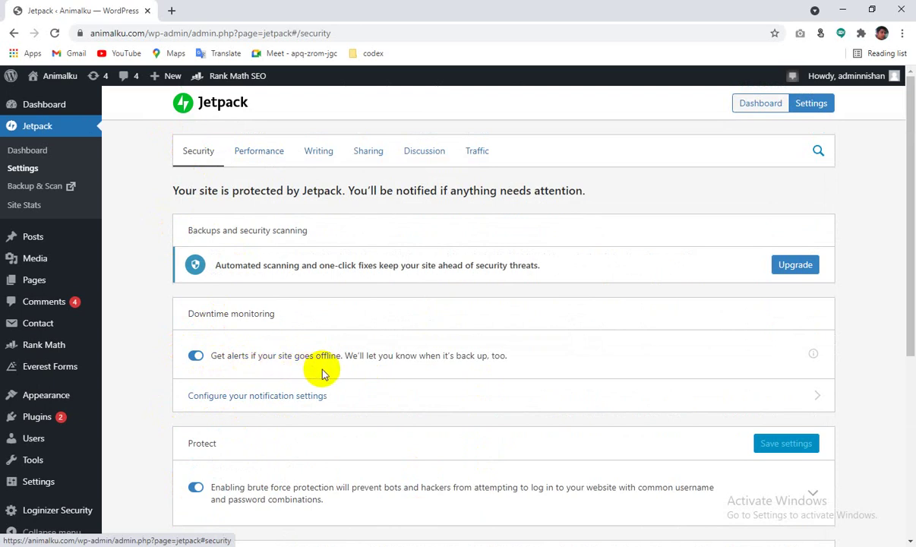
{"action": "left_click", "coordinate": [379, 363]}
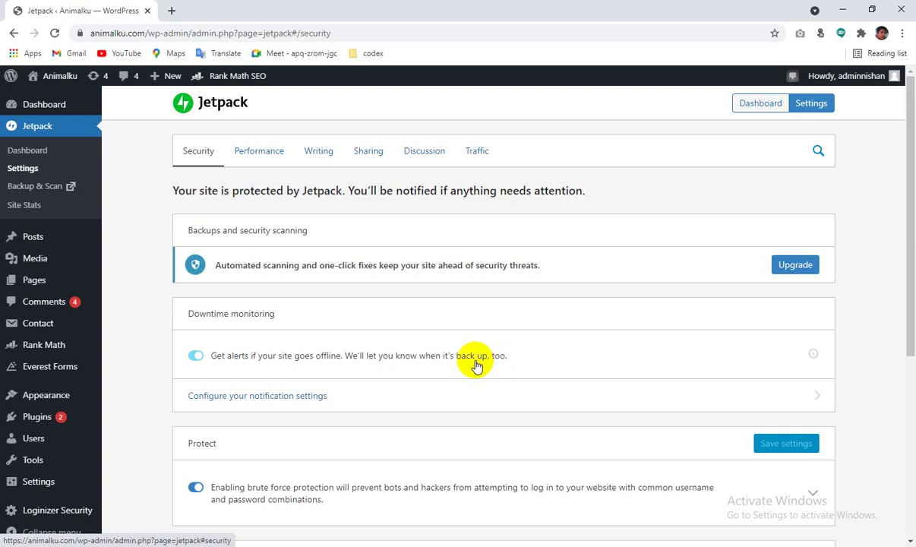
{"action": "left_click", "coordinate": [297, 363]}
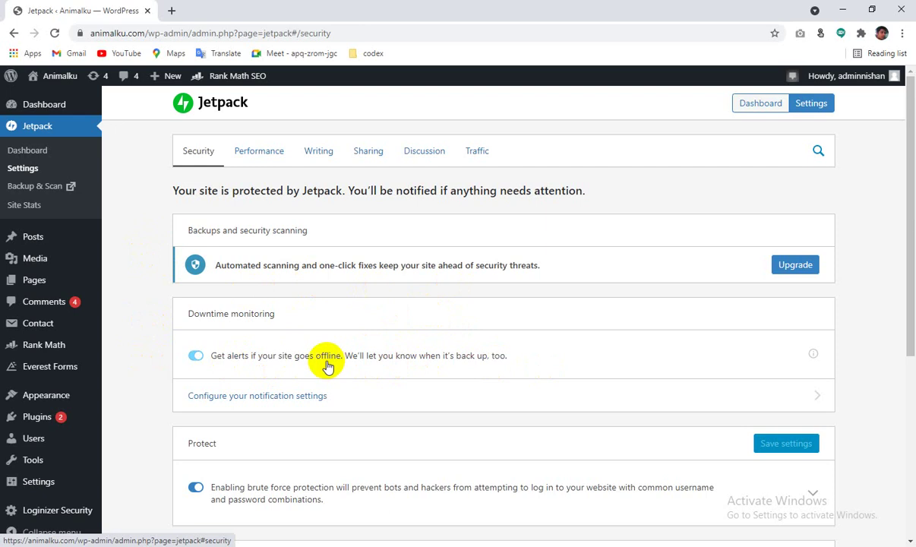
{"action": "left_click", "coordinate": [406, 365]}
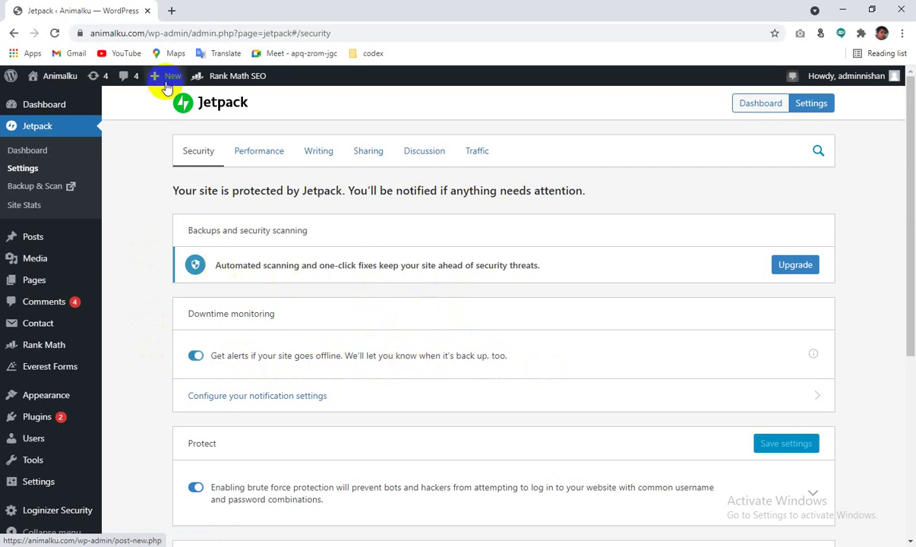
- Open the live Animalku site in a new tab and view the images in the Grizzly Bear vs Brown Bear post
{"action": "mouse_move", "coordinate": [60, 76]}
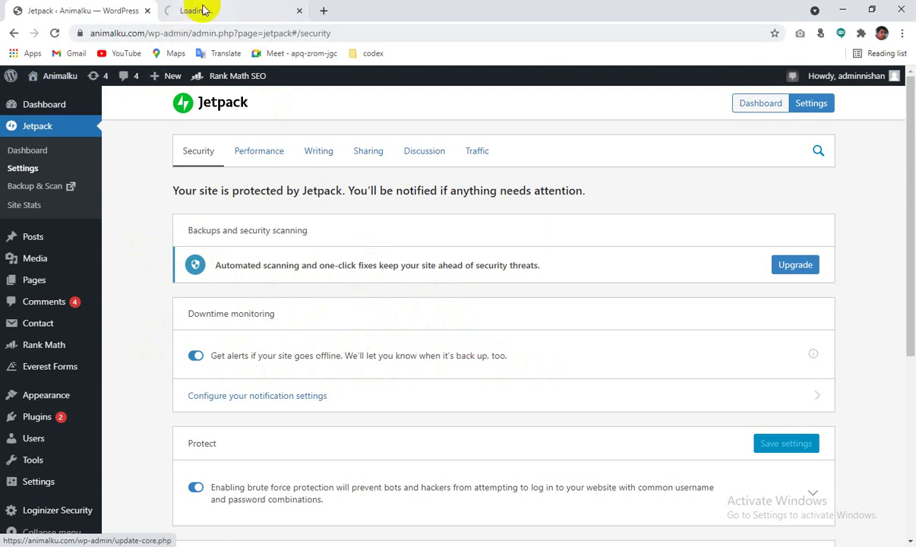
{"action": "left_click", "coordinate": [241, 11]}
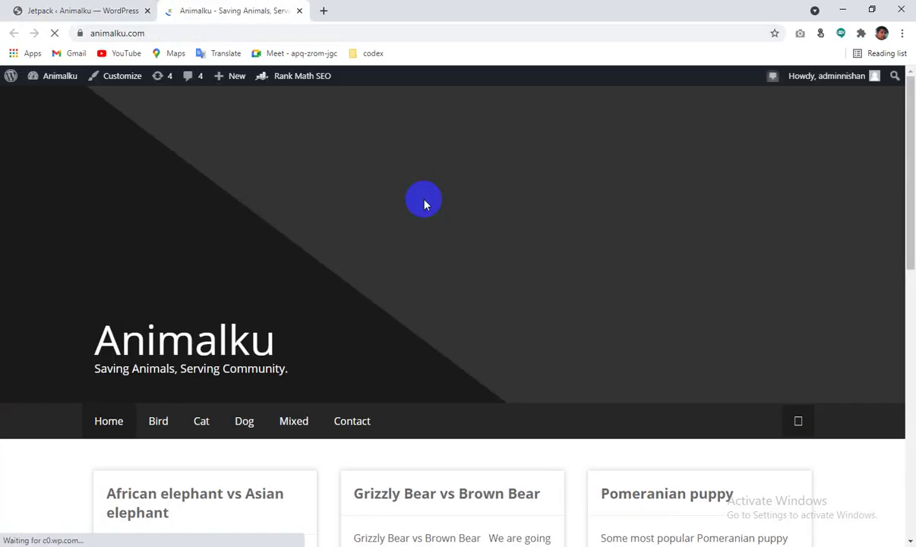
{"action": "scroll", "coordinate": [292, 344], "scroll_direction": "down", "scroll_amount": 3}
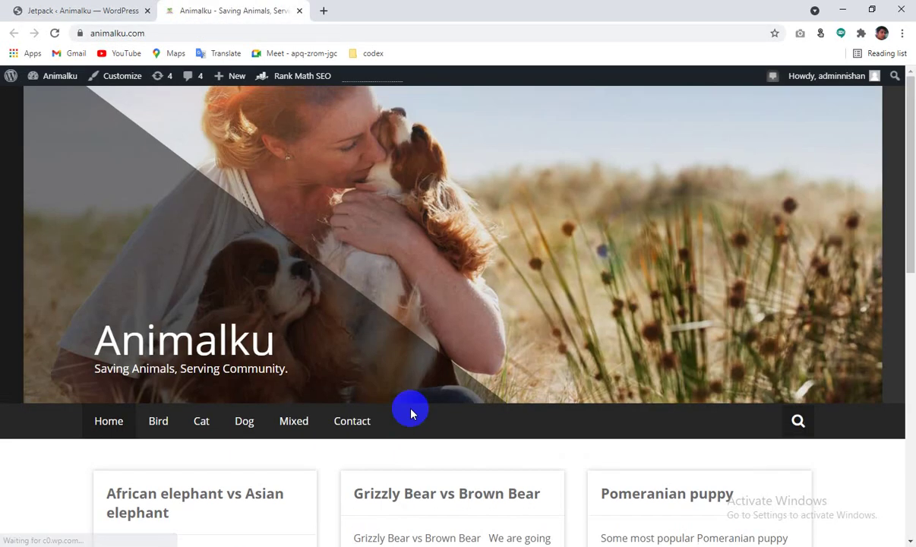
{"action": "scroll", "coordinate": [409, 408], "scroll_direction": "down", "scroll_amount": 4}
{"action": "left_click", "coordinate": [394, 183]}
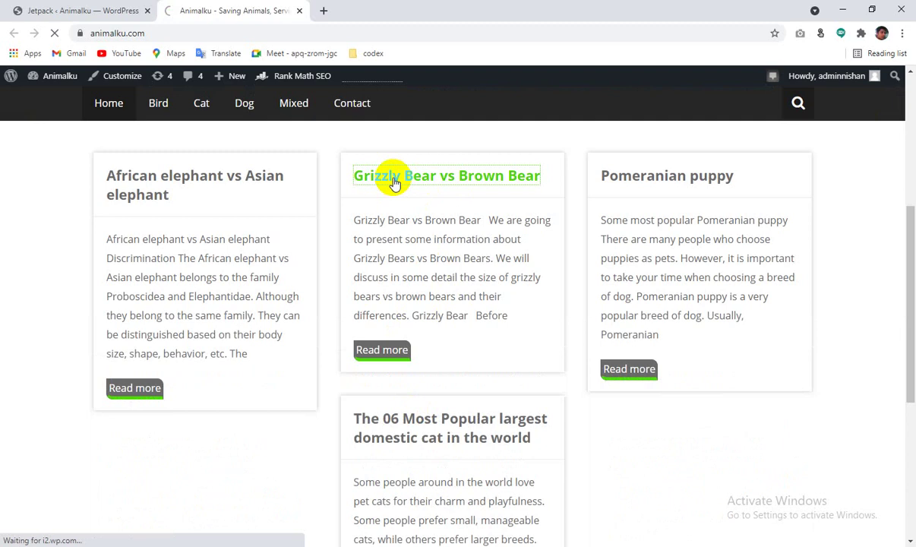
{"action": "scroll", "coordinate": [408, 382], "scroll_direction": "down", "scroll_amount": 10}
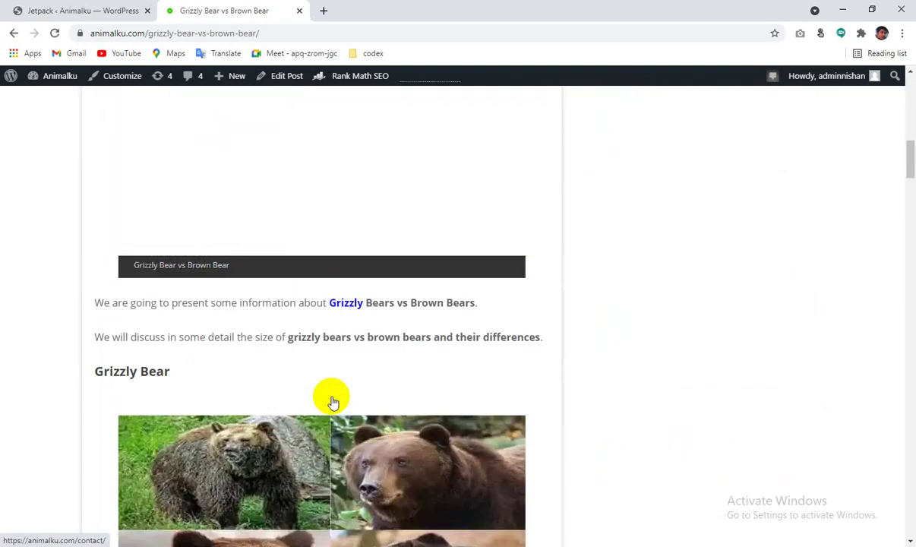
{"action": "scroll", "coordinate": [333, 403], "scroll_direction": "up", "scroll_amount": 2}
- Copy the address of the post's Grizzly Bear vs Brown Bear image and open it in a new browser tab
{"action": "right_click", "coordinate": [272, 263]}
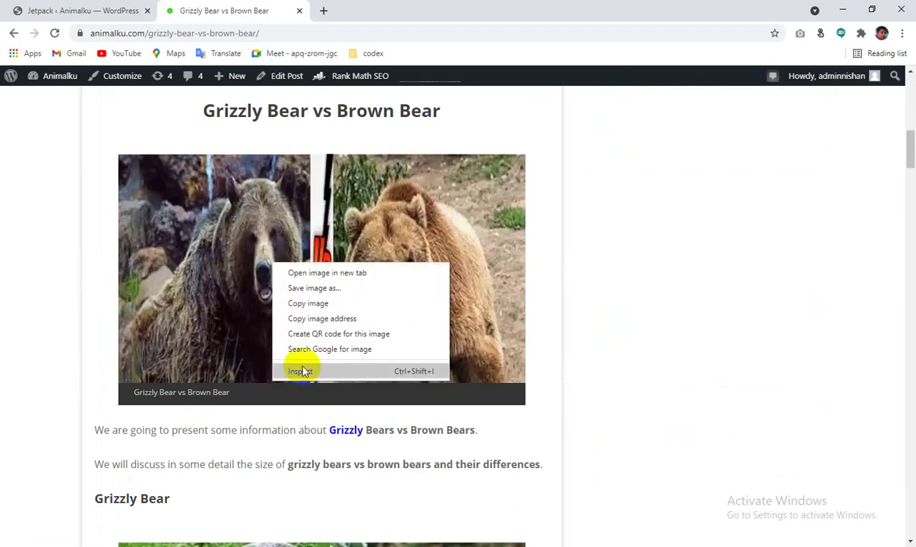
{"action": "left_click", "coordinate": [318, 320]}
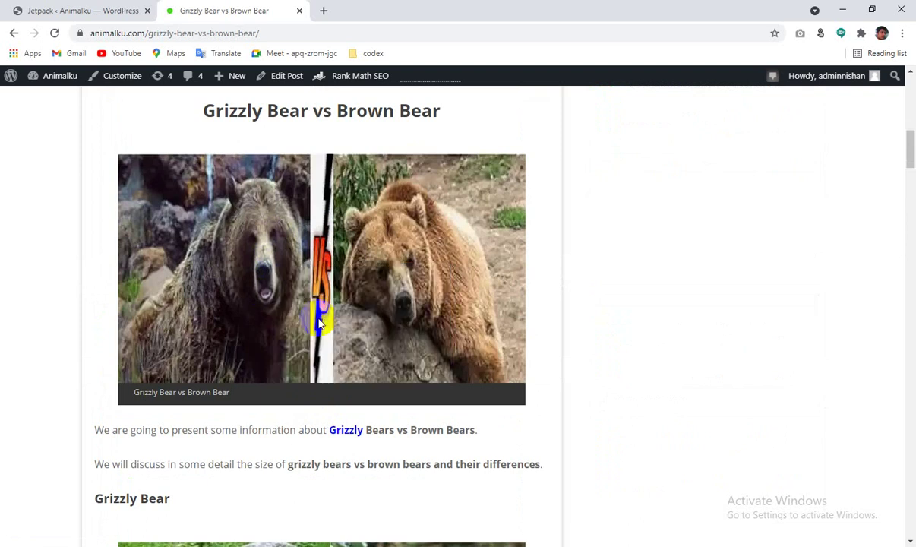
{"action": "left_click", "coordinate": [323, 12]}
{"action": "type", "text": "https://i1.wp.com/animalku.com/wp-content/uploads/2021/04/Grizzly_Bear_vs_Brown_Bear_Difference_and_Size-3.jpg?w=640&ssl=1"}
{"action": "key", "text": "Return"}
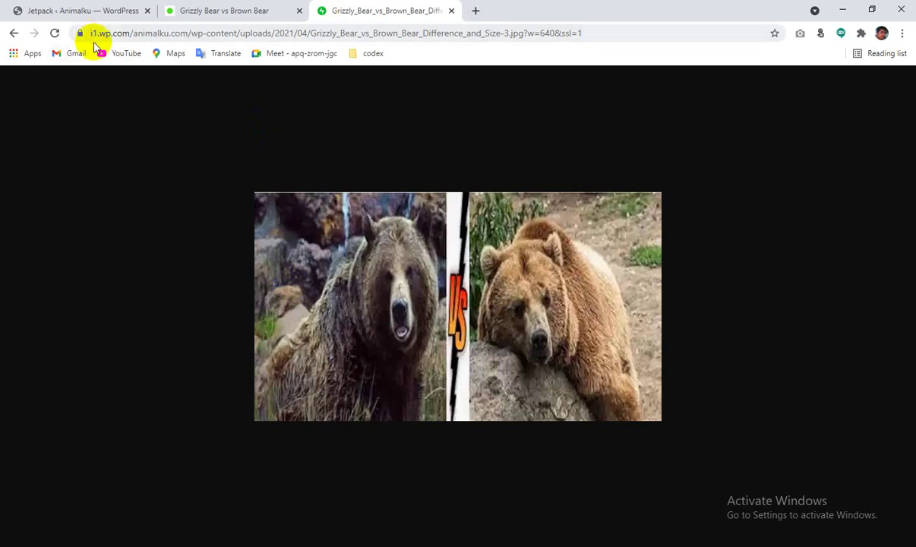
- Inspect the source URL of the image under the post's Grizzly Bear heading, and return to the Jetpack settings
{"action": "left_click", "coordinate": [212, 11]}
{"action": "left_click", "coordinate": [72, 8]}
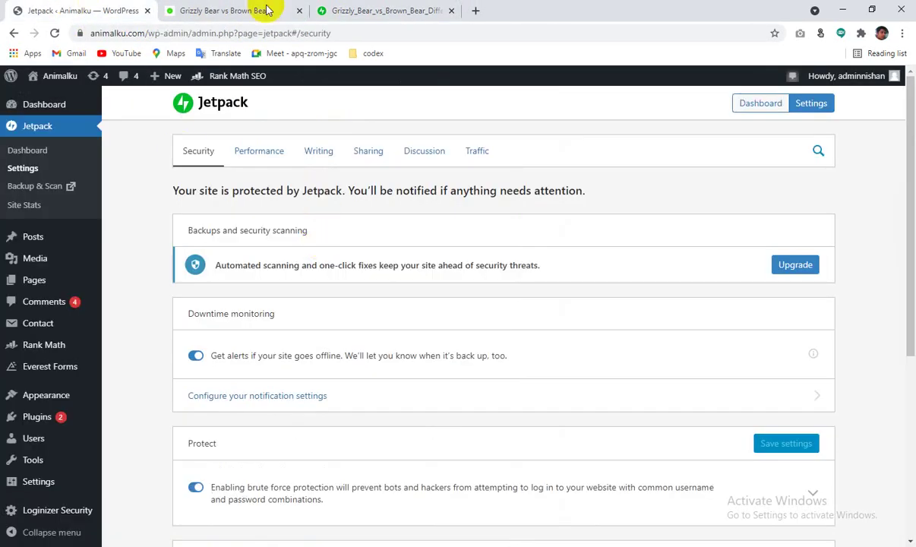
{"action": "left_click", "coordinate": [219, 9]}
{"action": "scroll", "coordinate": [316, 326], "scroll_direction": "down", "scroll_amount": 3}
{"action": "right_click", "coordinate": [232, 332]}
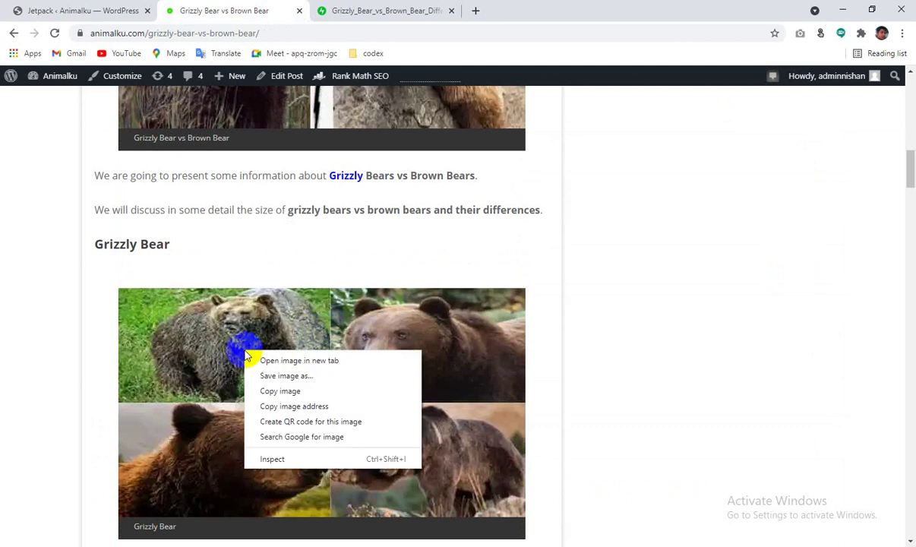
{"action": "left_click", "coordinate": [265, 460]}
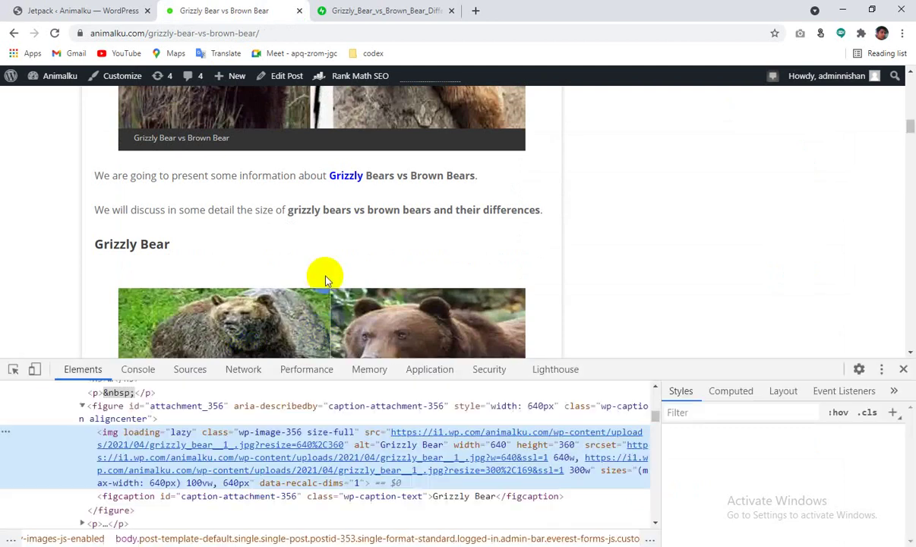
{"action": "scroll", "coordinate": [241, 302], "scroll_direction": "down", "scroll_amount": 3}
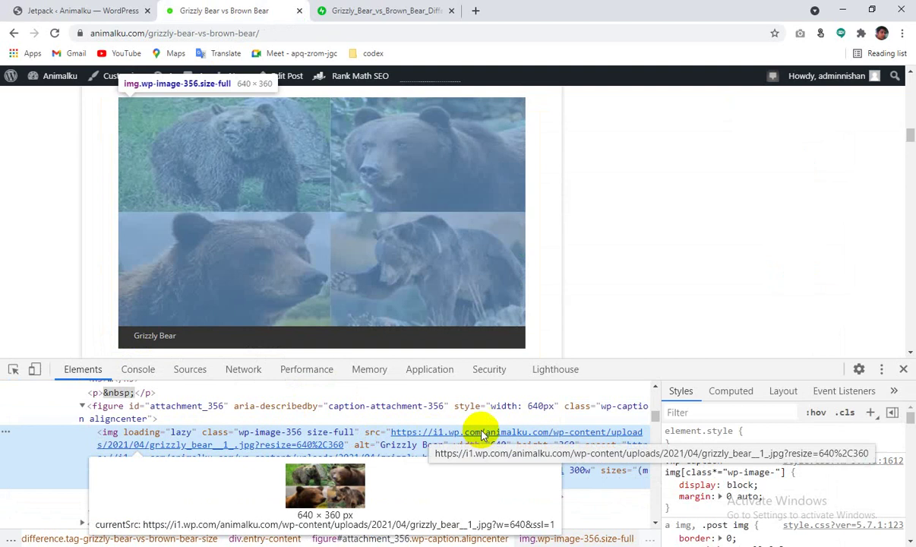
{"action": "left_click", "coordinate": [64, 10]}
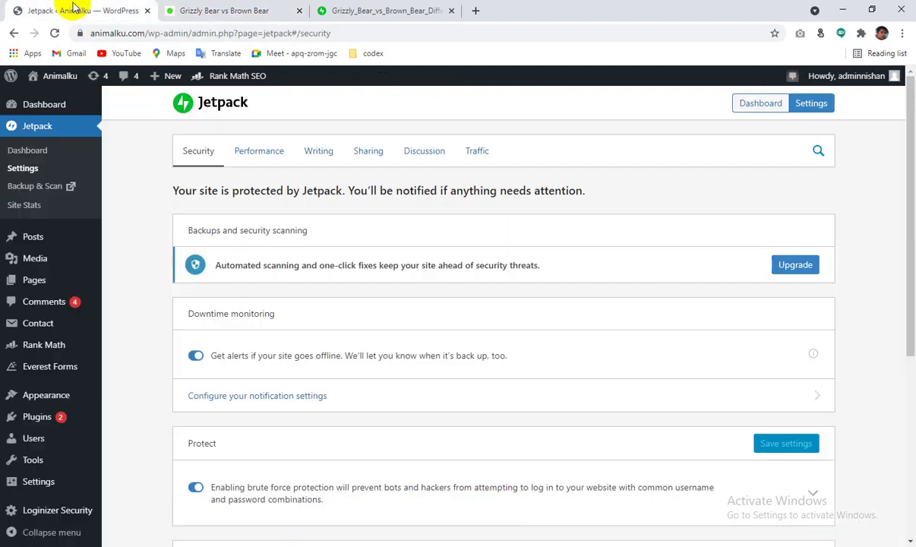